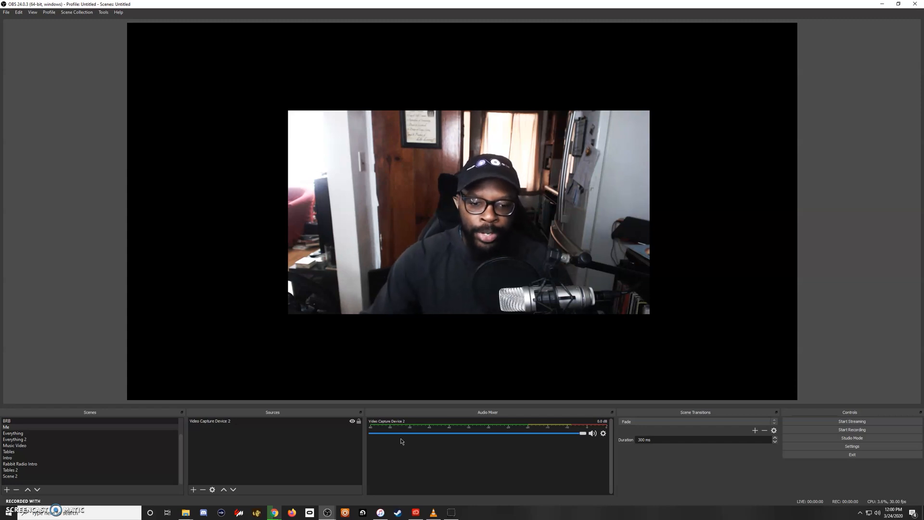
Step: Switch to VLC media player and play "Example live stream.mp4" to examine the finished stream layout
left_click(434, 512)
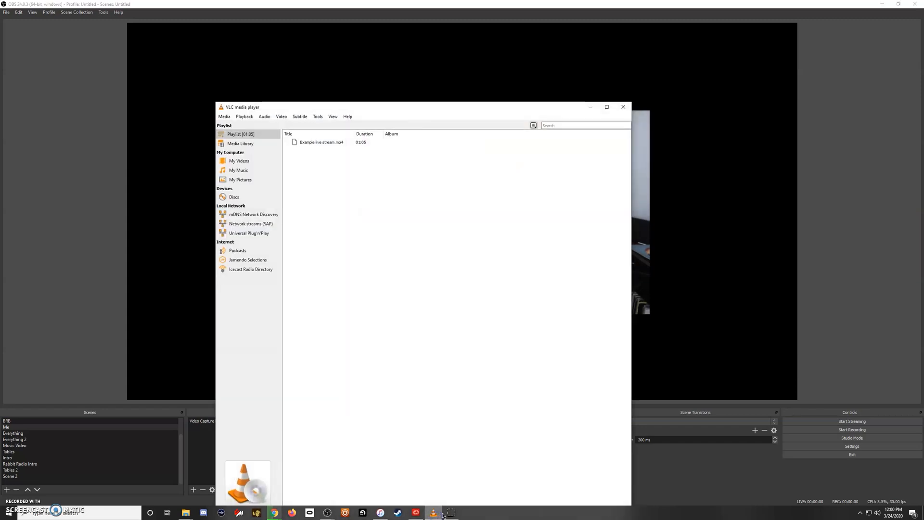
double_click(322, 142)
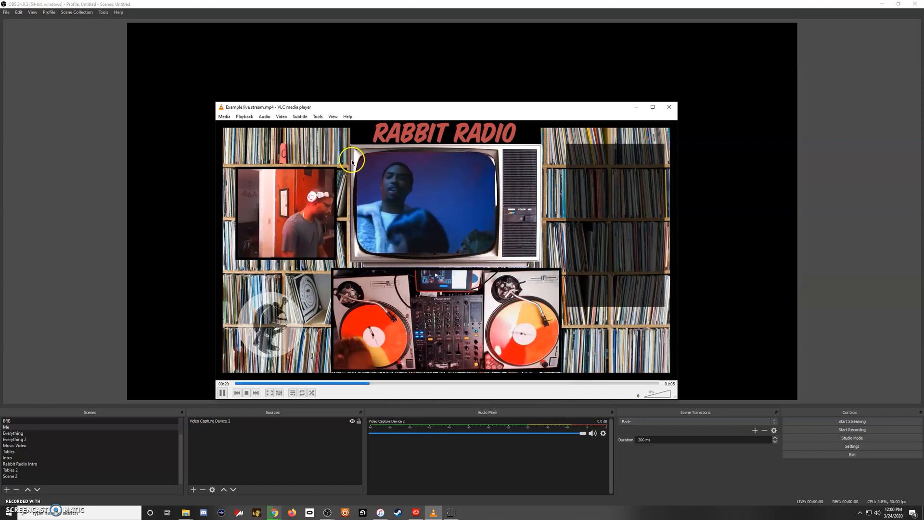
scroll(492, 250, "up", 1)
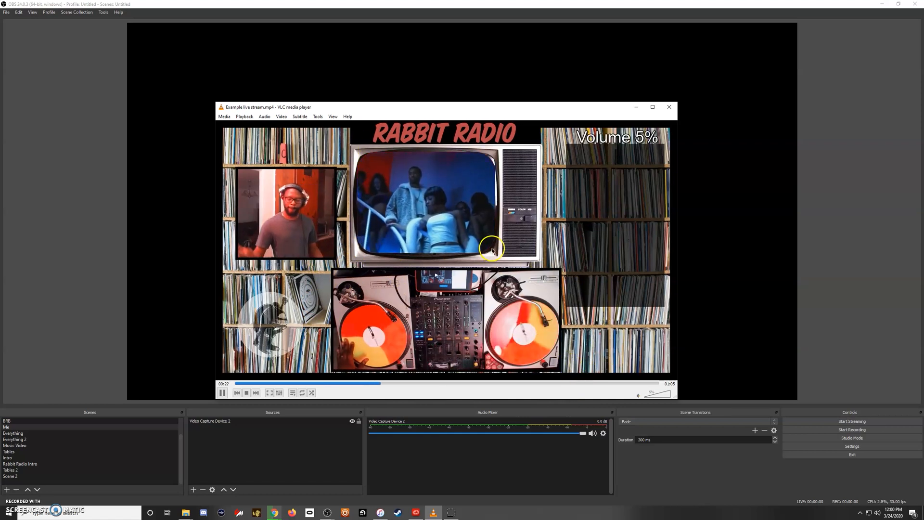
scroll(491, 250, "down", 1)
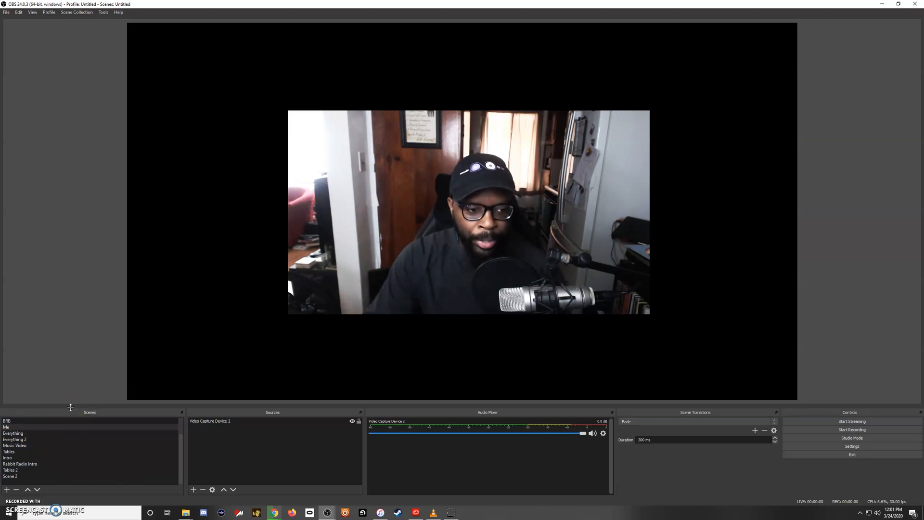
Step: Look through the Me, Everything and Everything 2 scenes, ending on the Everything scene
left_click(29, 427)
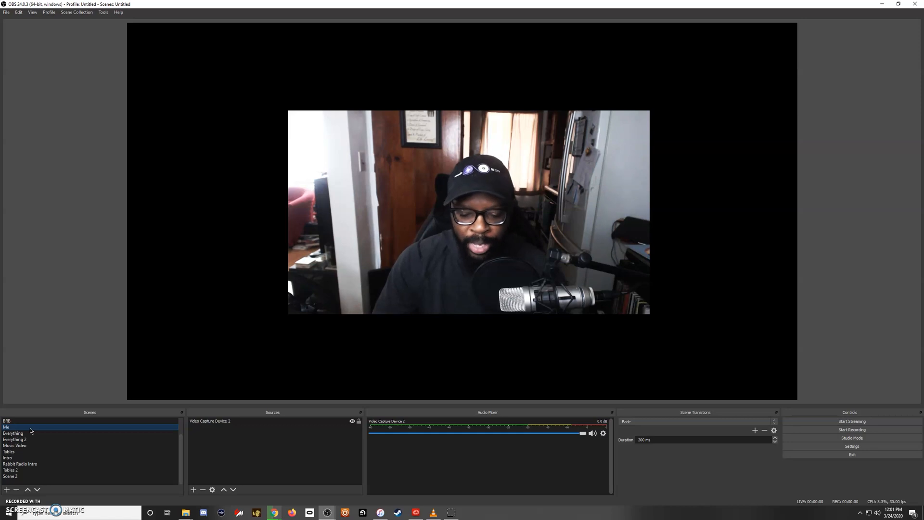
left_click(29, 433)
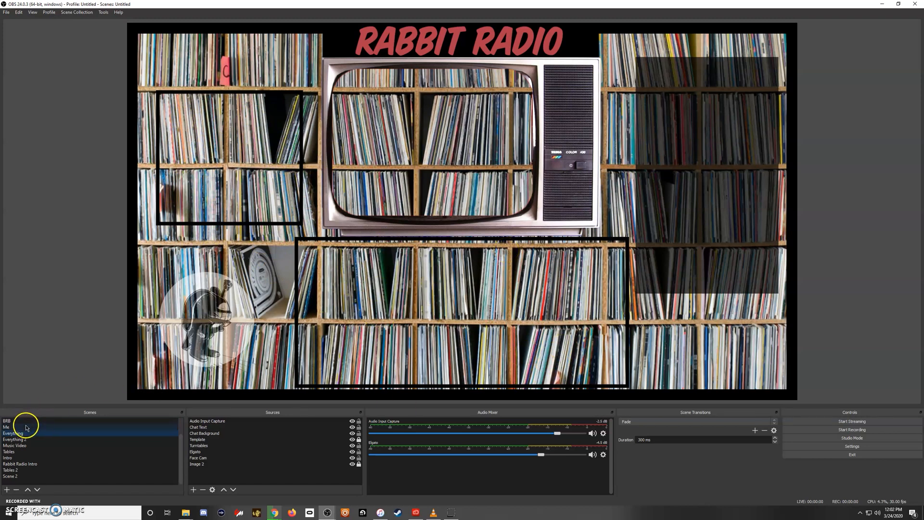
left_click(21, 439)
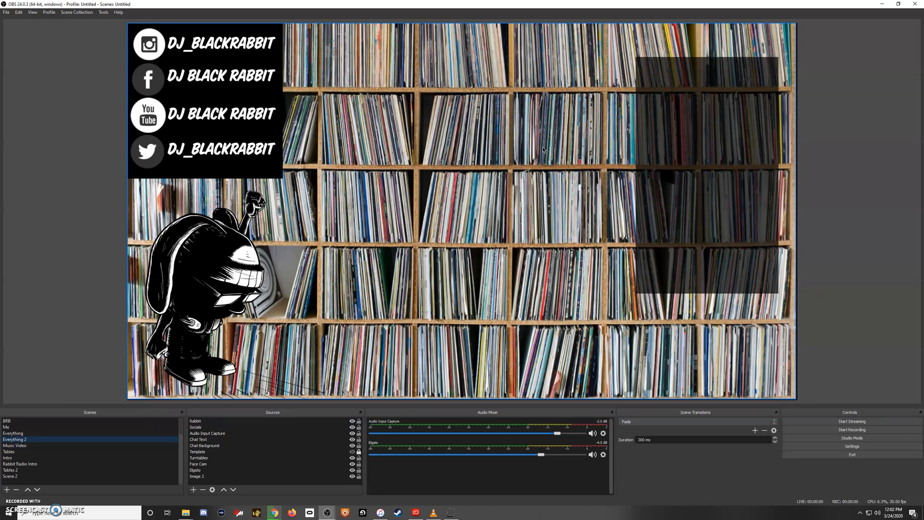
left_click(41, 433)
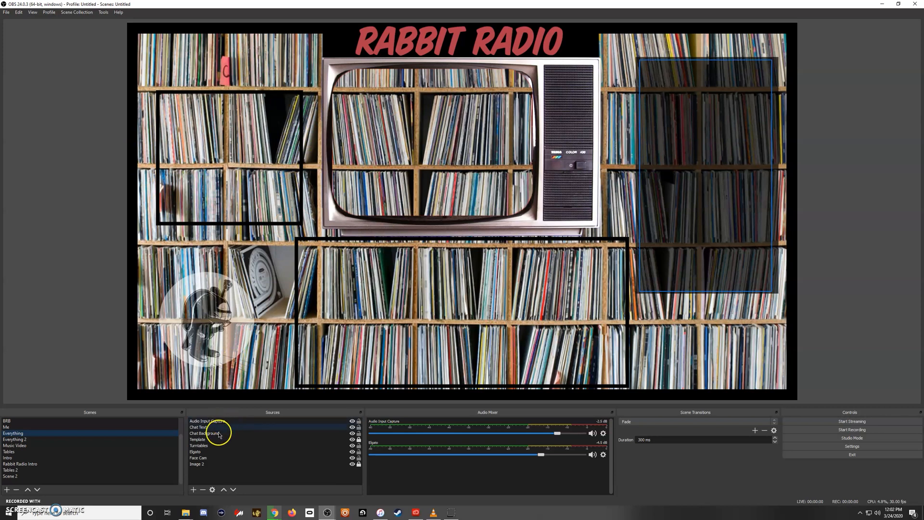
Step: Inspect the Face Cam, Turntables, Chat Background, Elgato and Template sources in the Everything scene
left_click(207, 459)
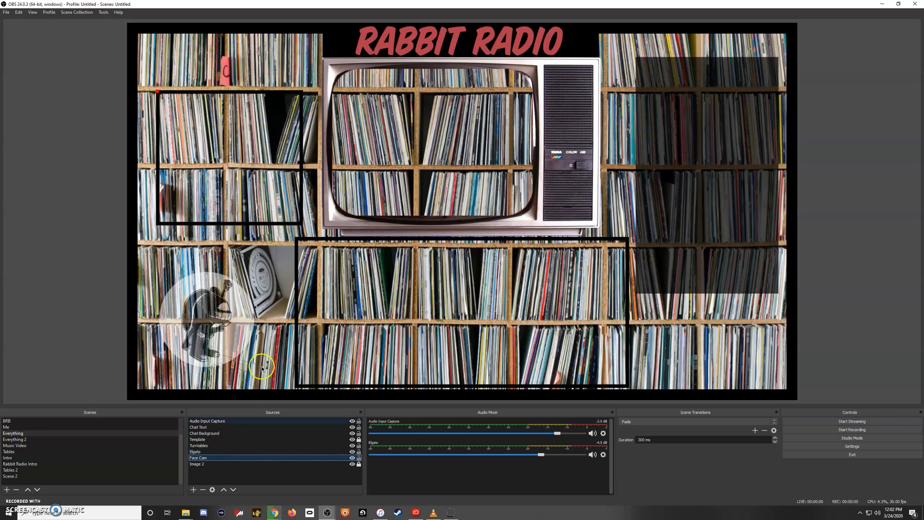
left_click(219, 446)
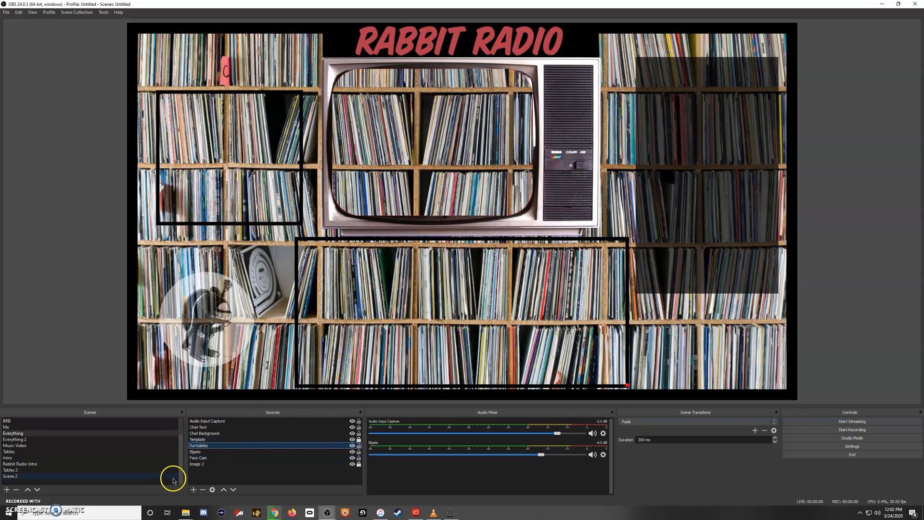
left_click(205, 433)
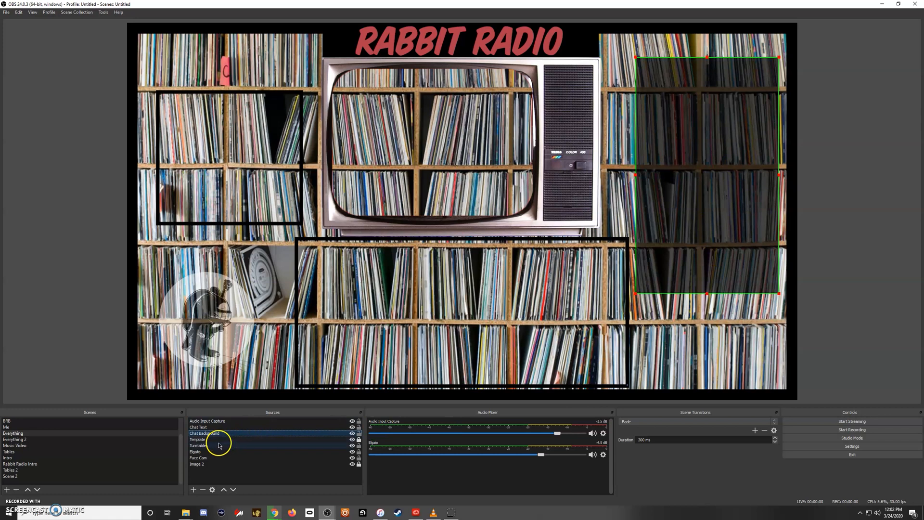
left_click(203, 452)
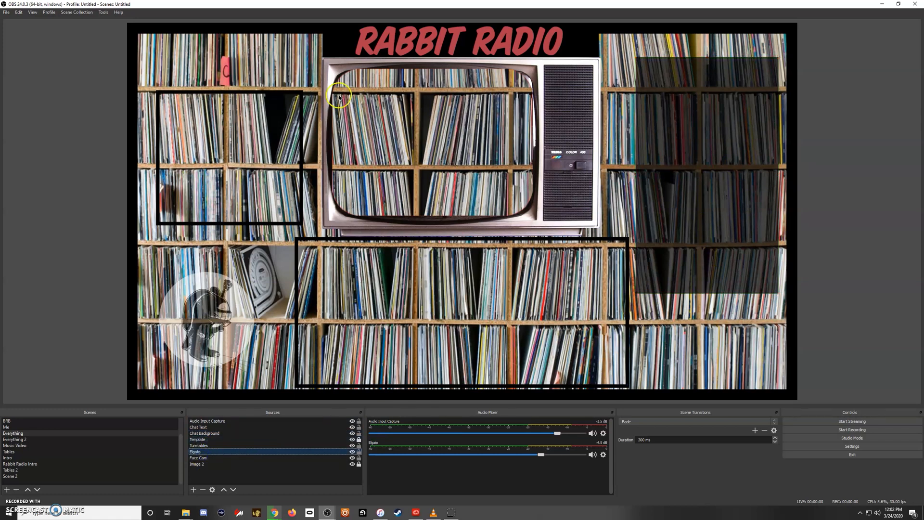
left_click(204, 440)
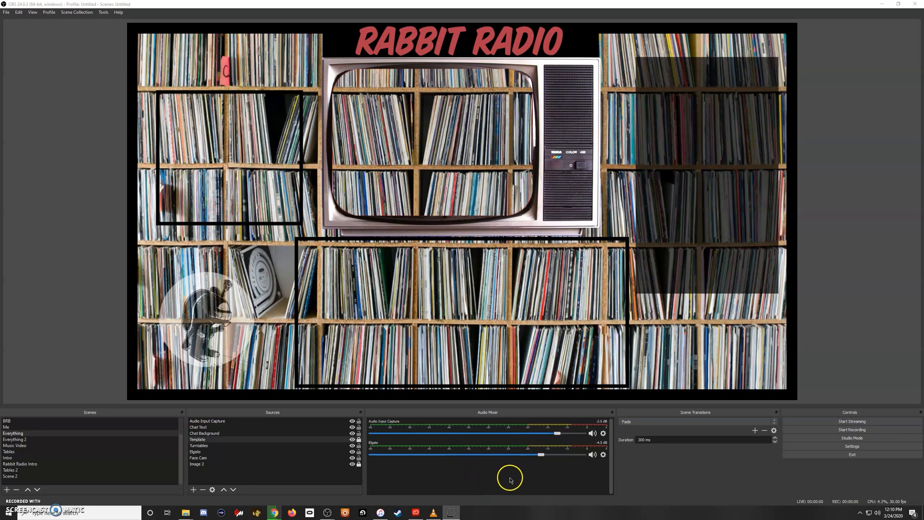
Step: Review the sync offsets of the audio sources in the advanced audio properties, then close them
left_click(604, 433)
left_click(646, 511)
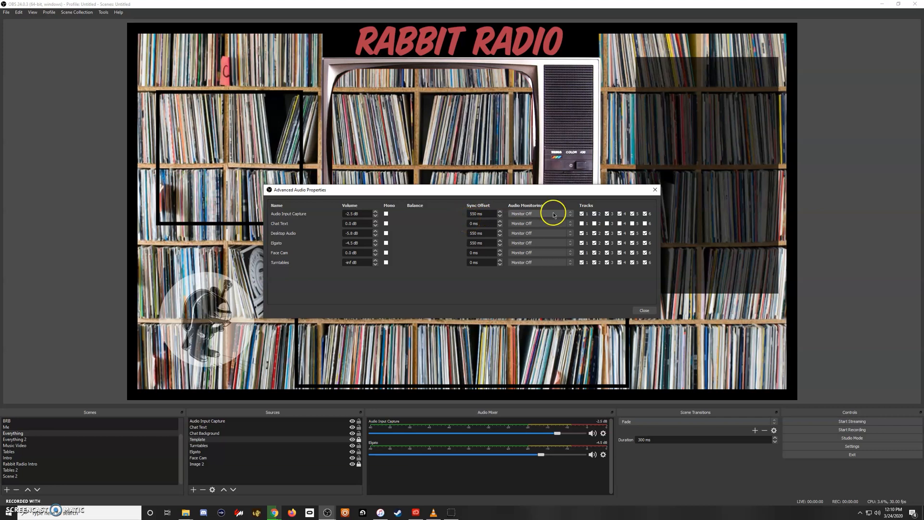
left_click_drag(531, 195, 514, 220)
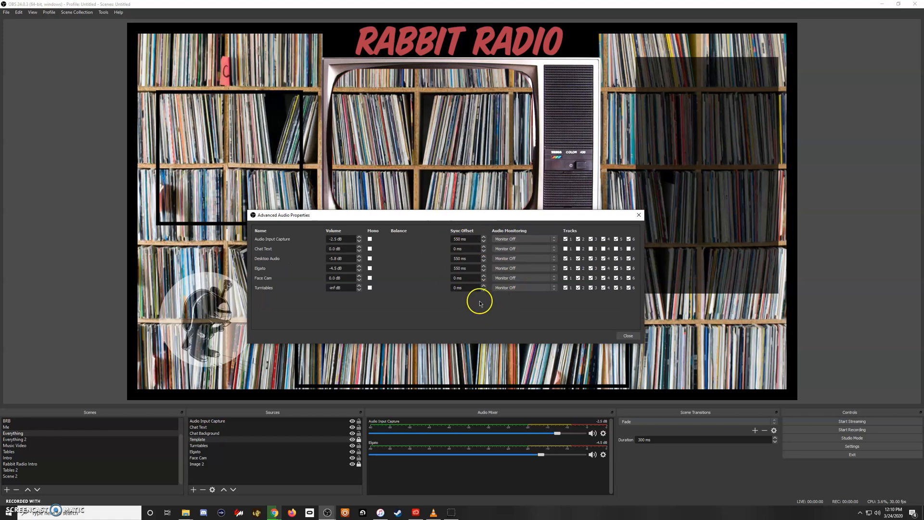
left_click(629, 335)
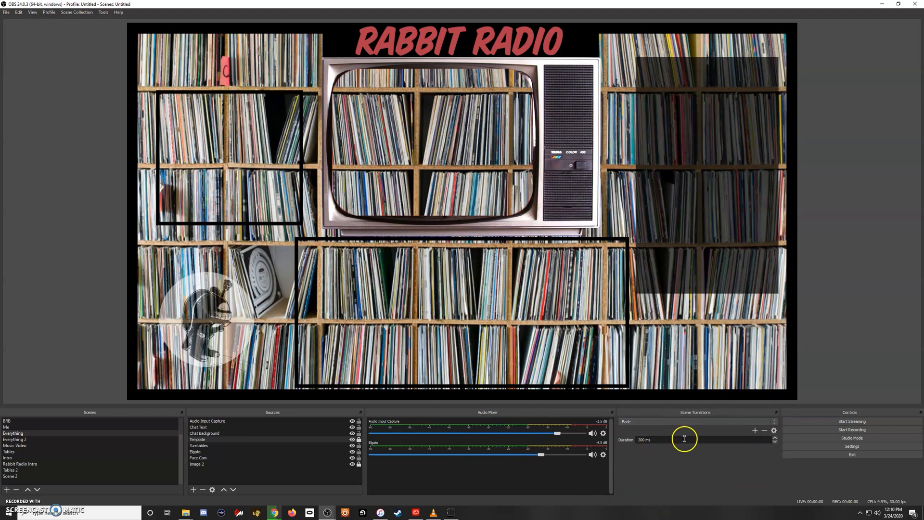
Step: Check the available scene transitions and preview the Fade by switching between Everything and Everything 2
left_click(774, 422)
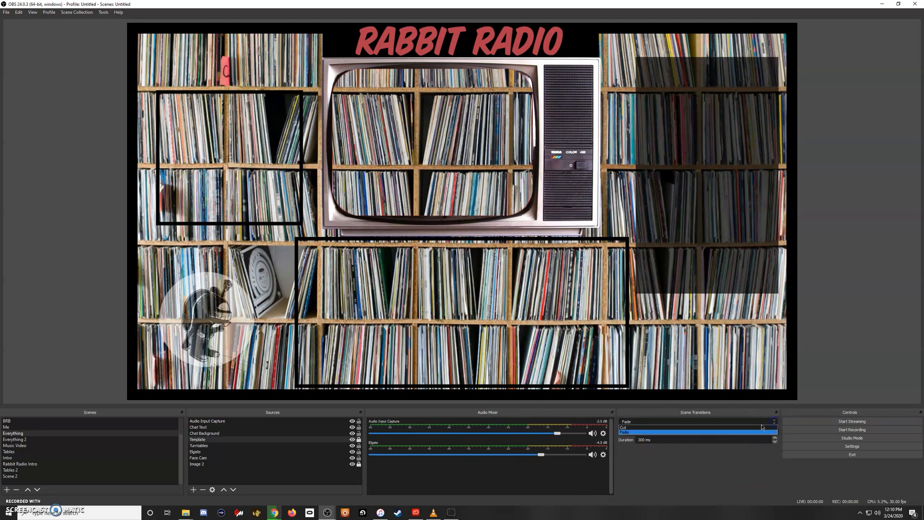
left_click(717, 469)
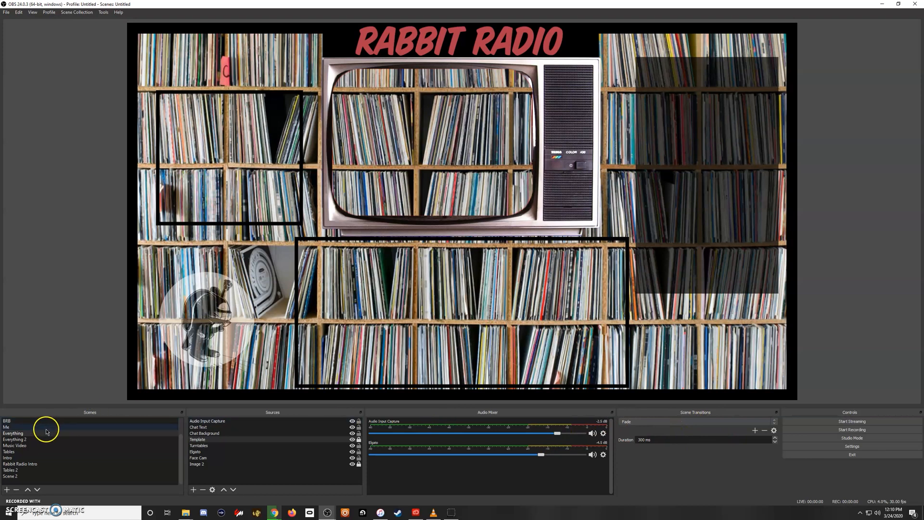
left_click(19, 439)
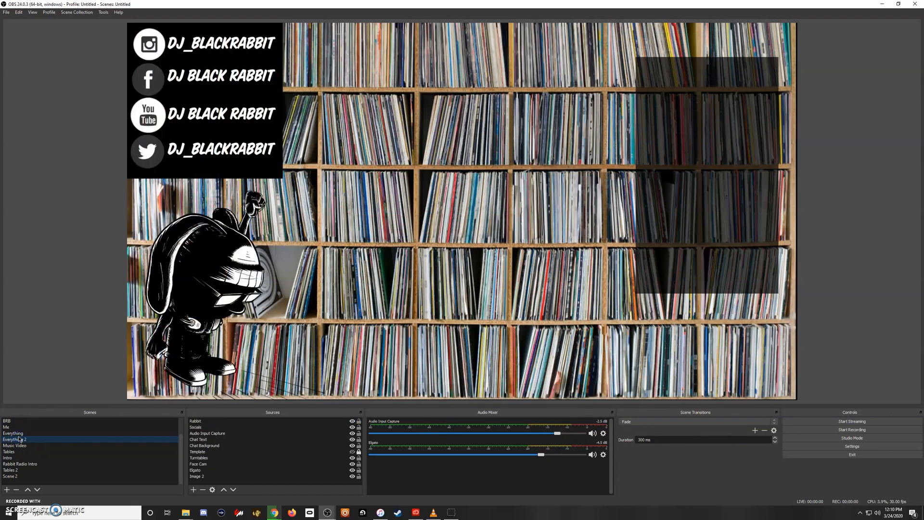
left_click(19, 435)
left_click(18, 439)
left_click(16, 434)
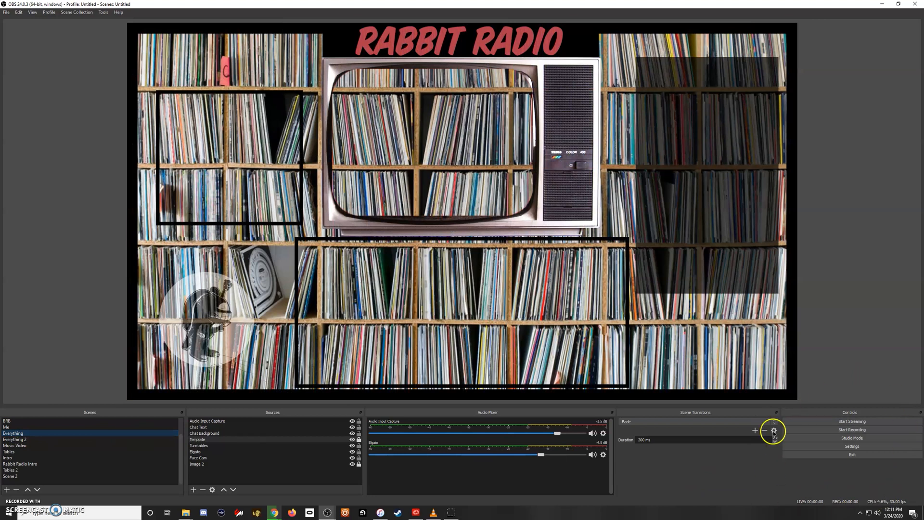
Step: View the preview and program layout of Studio Mode, turn it off again and show the Me scene
left_click(869, 439)
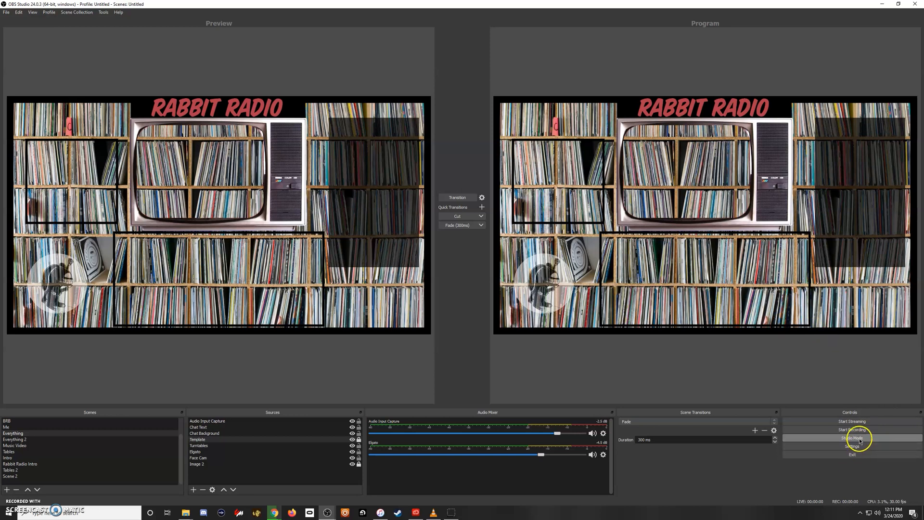
left_click(852, 438)
left_click(14, 427)
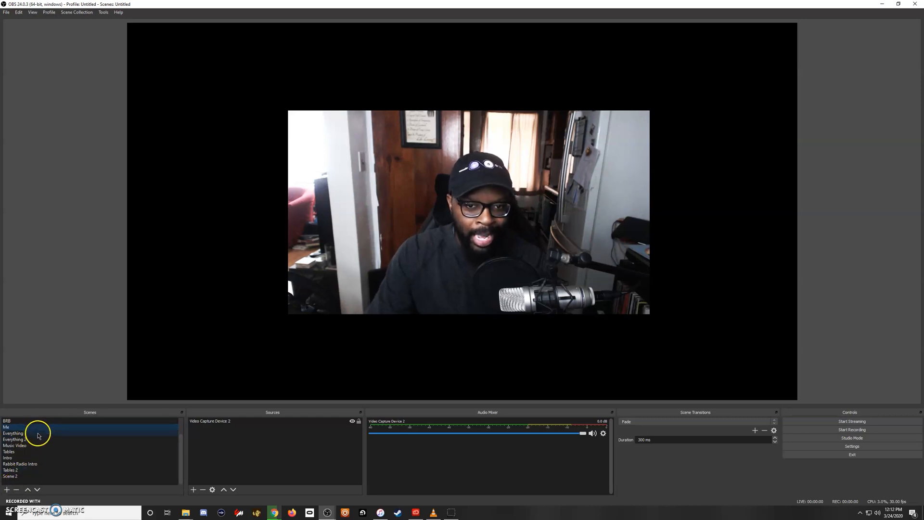
Step: Create a new scene containing a new video capture device source for the HD Pro Webcam C920, placed near the middle of the canvas
left_click(8, 490)
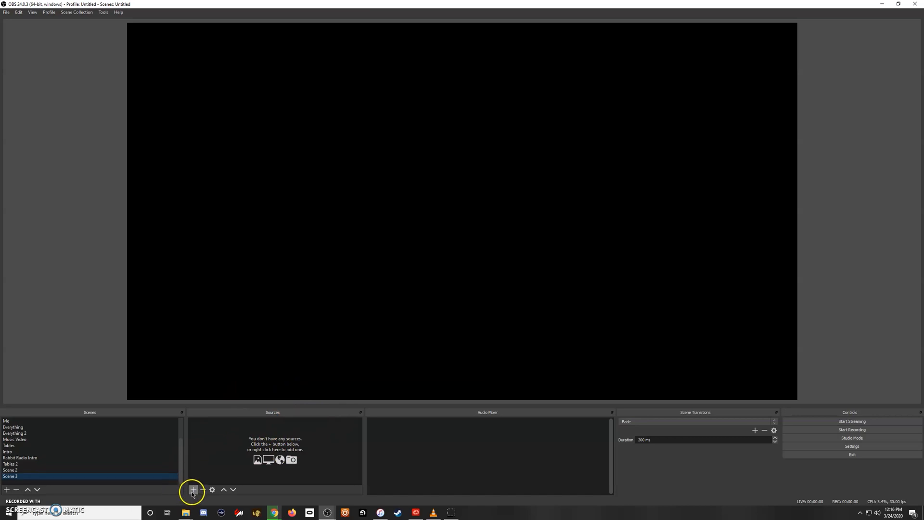
left_click(193, 492)
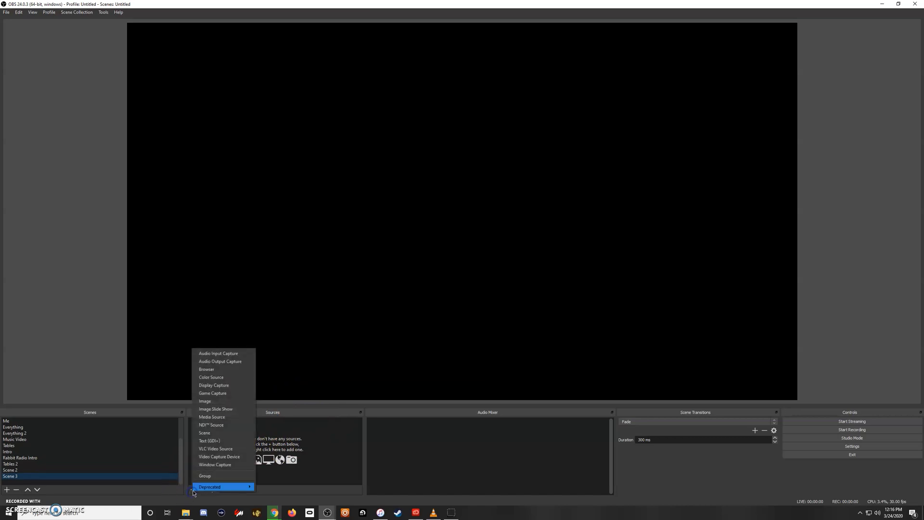
left_click(226, 457)
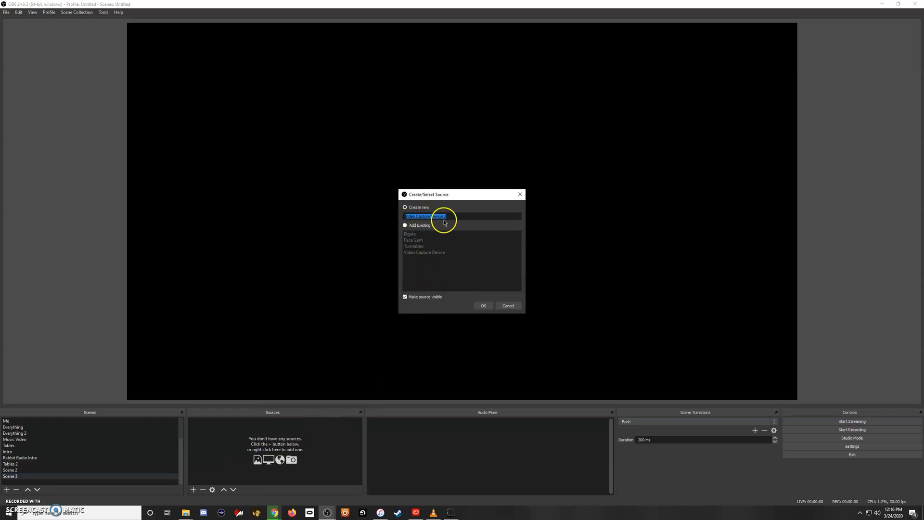
left_click(483, 306)
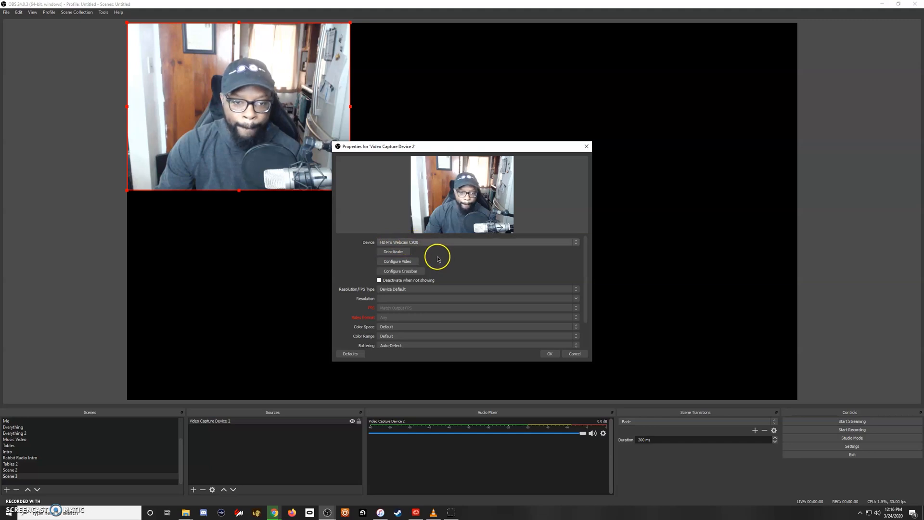
left_click(551, 354)
left_click_drag(286, 123, 471, 190)
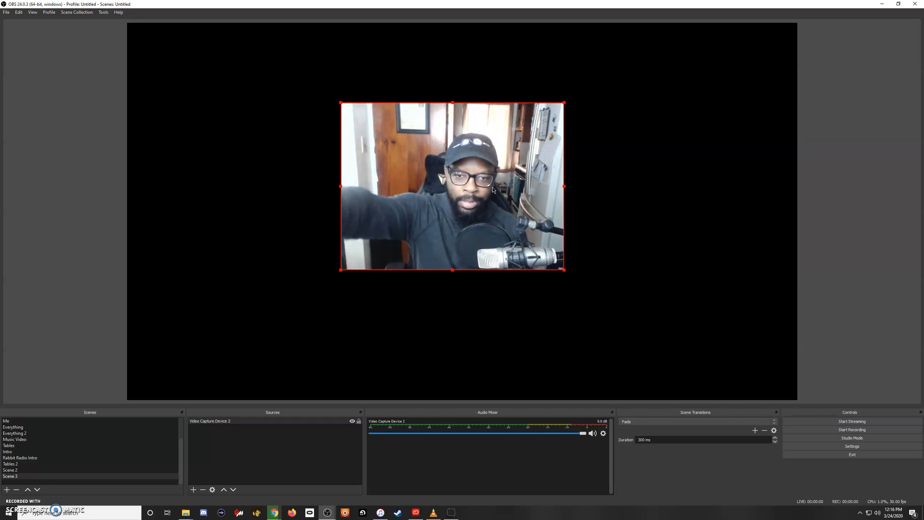
left_click(490, 218)
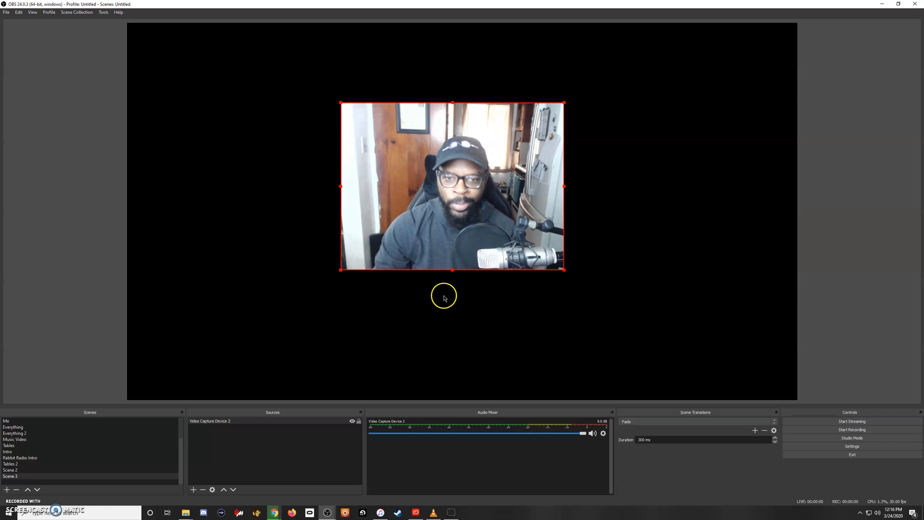
Step: Turn off automatic white balance in the webcam source's video configuration and apply it
double_click(226, 421)
left_click(407, 296)
left_click_drag(134, 43, 299, 163)
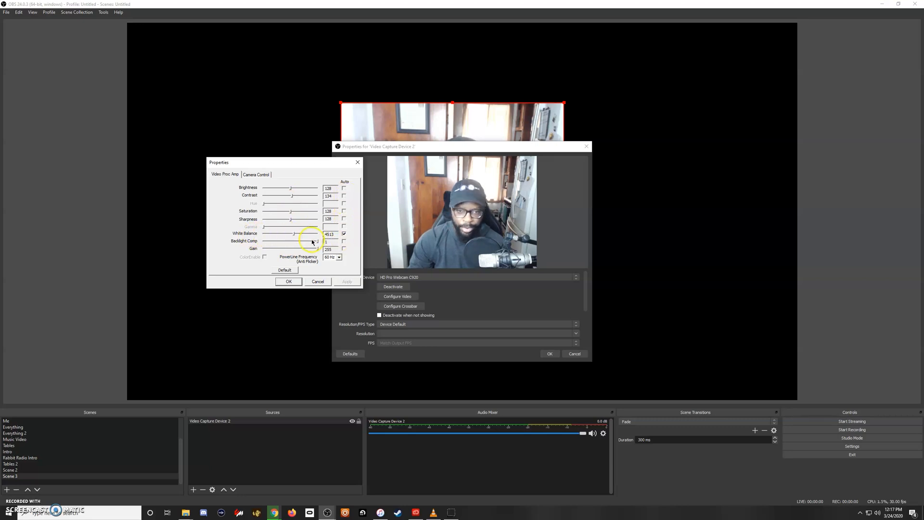
left_click(345, 234)
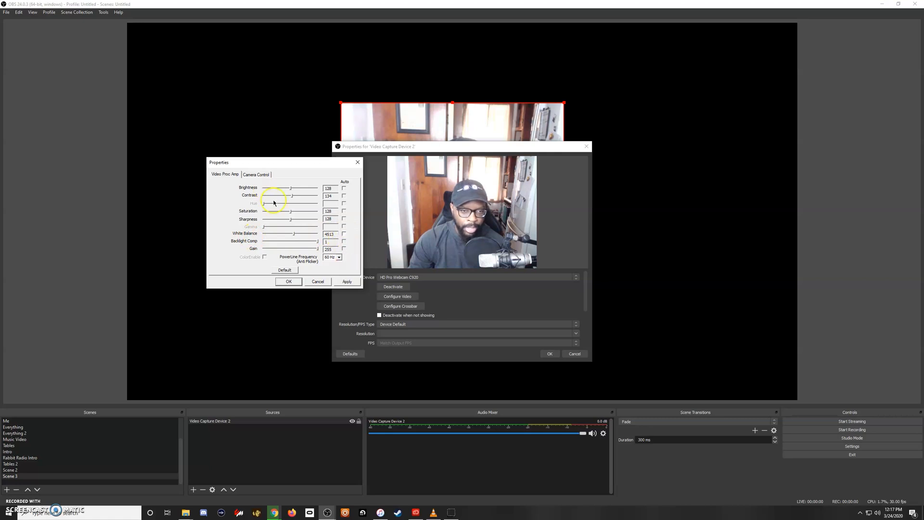
left_click(347, 282)
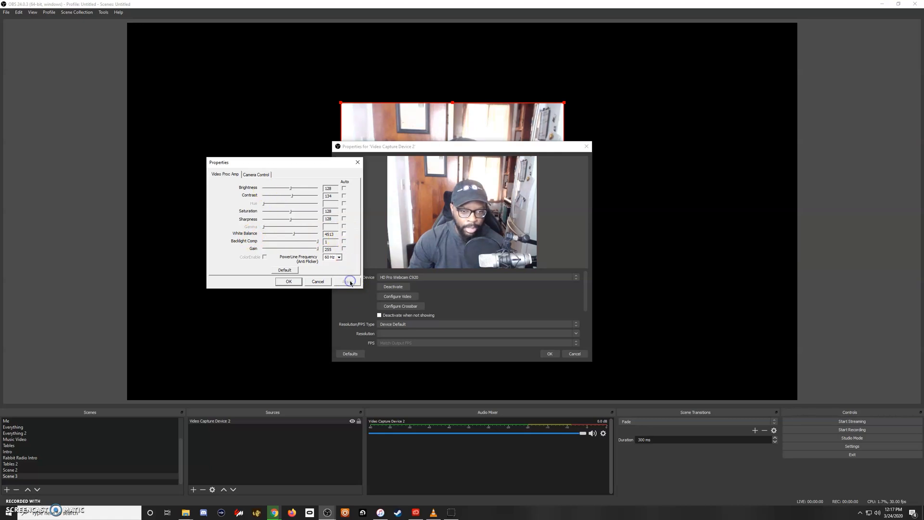
Step: Disable the webcam's automatic focus and exposure in its camera controls, and set Exposure to -5
left_click(259, 175)
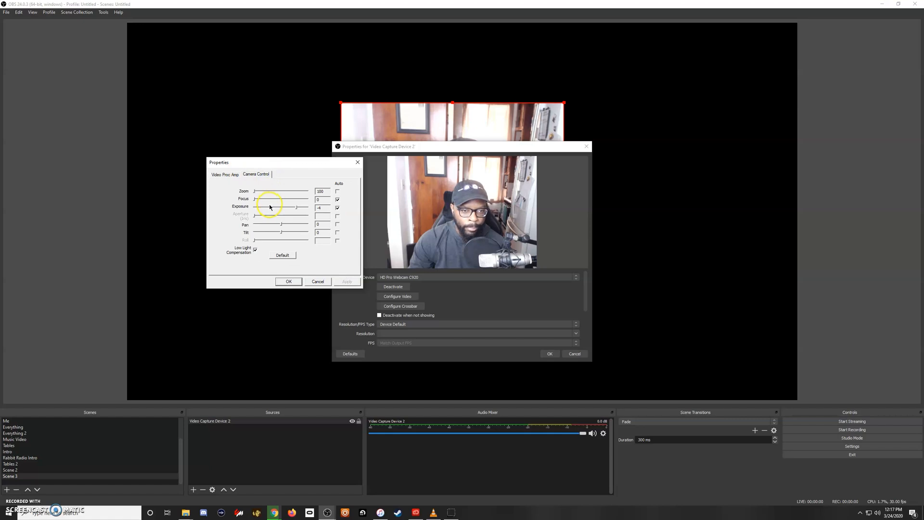
left_click(338, 200)
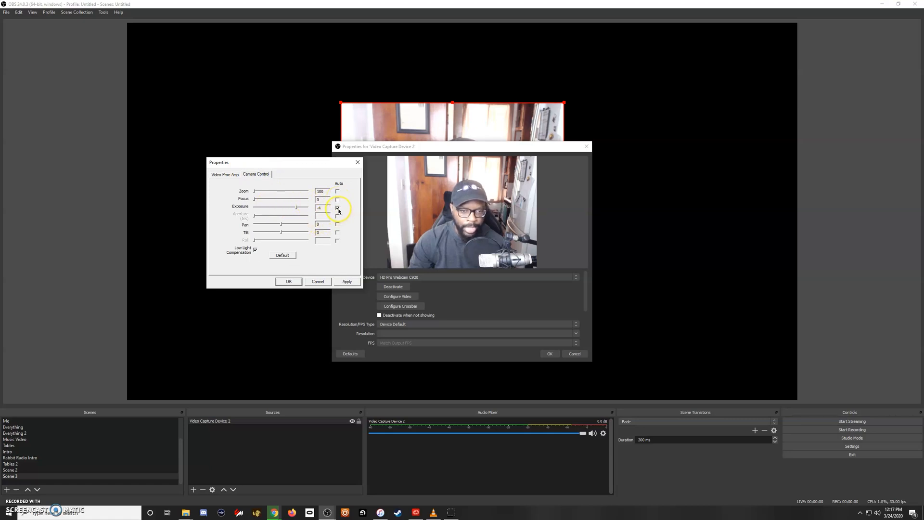
left_click(338, 208)
left_click(356, 285)
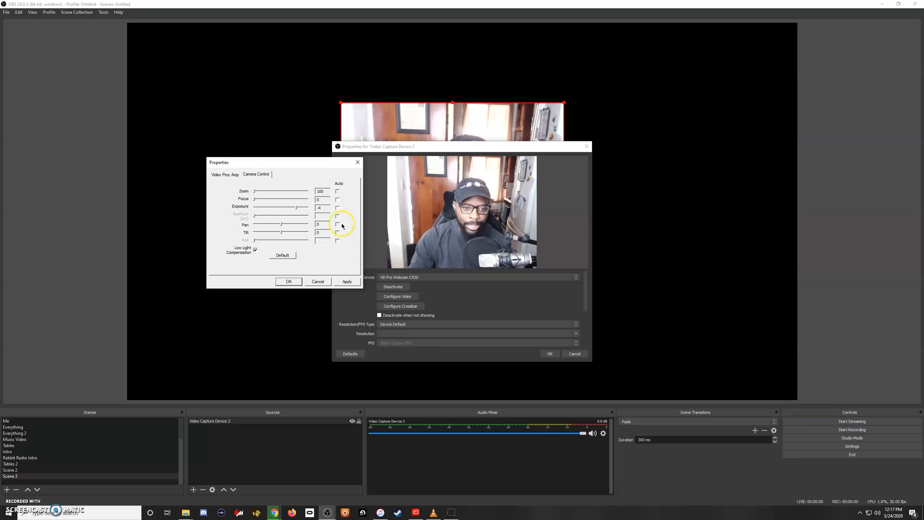
left_click_drag(297, 207, 293, 208)
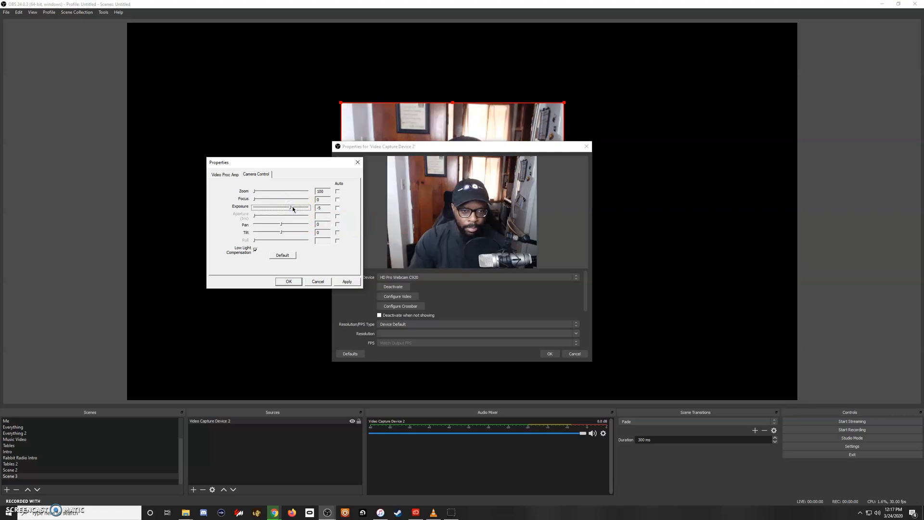
Step: Try an Exposure of -4 with a Contrast of 168 for the webcam, and return Exposure to -5
left_click(291, 208)
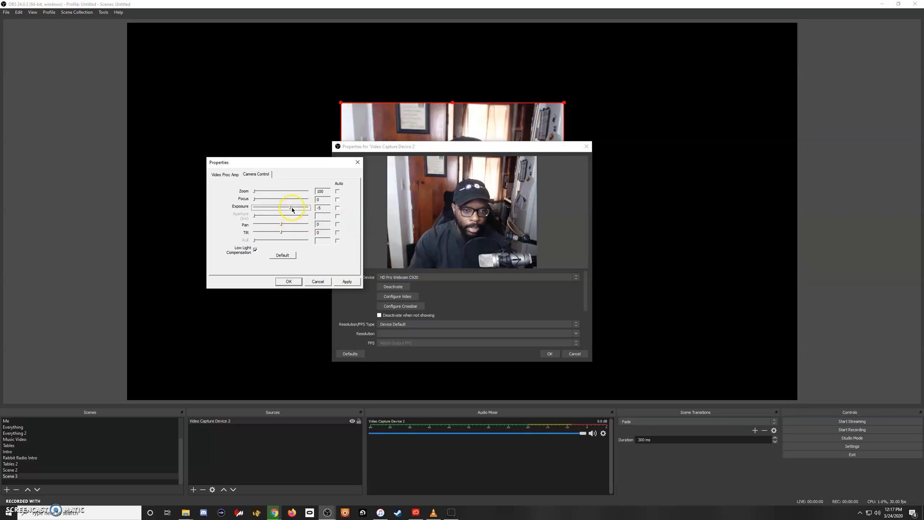
left_click_drag(291, 208, 295, 207)
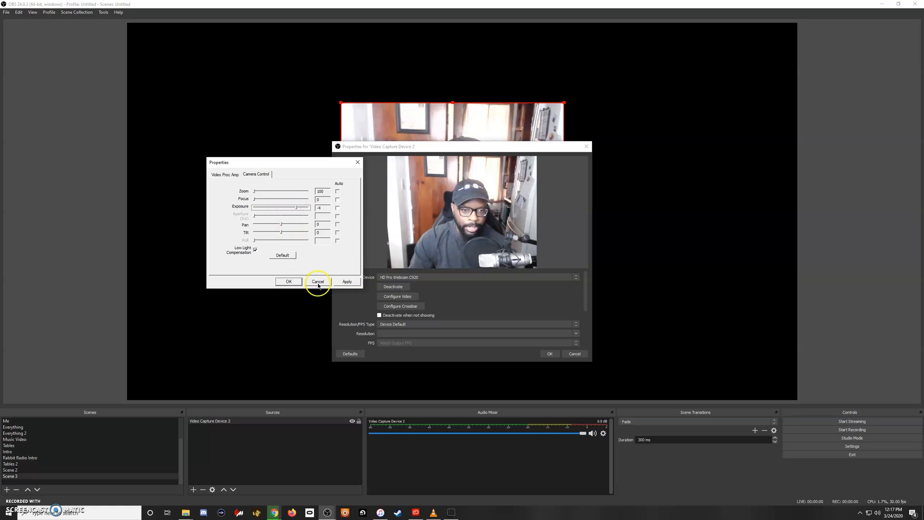
left_click(225, 175)
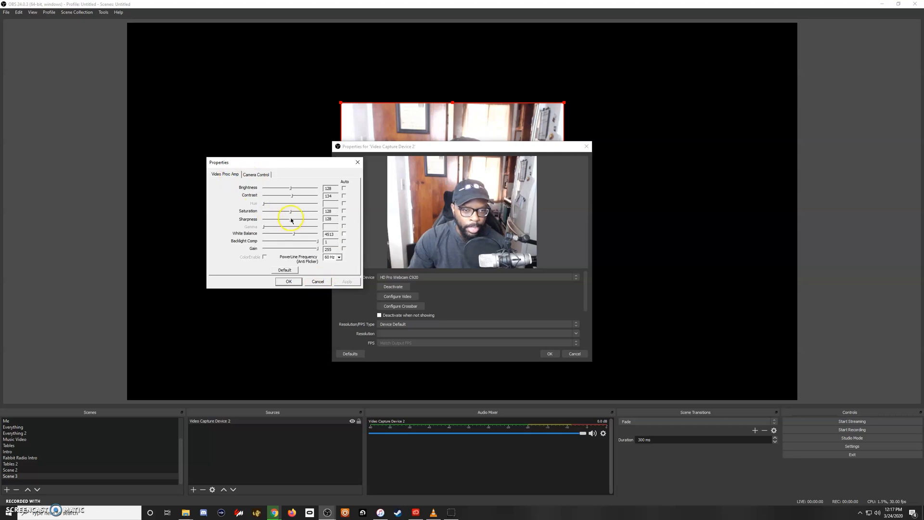
left_click_drag(292, 198, 299, 197)
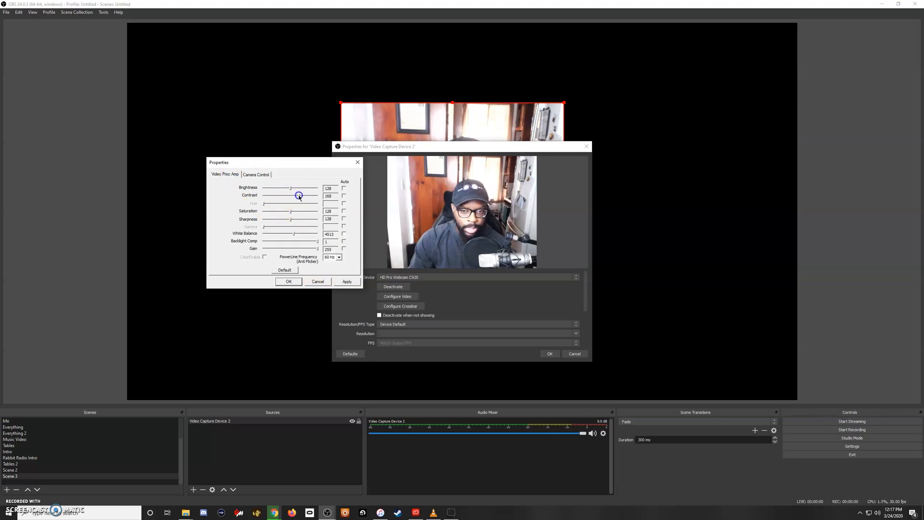
left_click(256, 174)
left_click_drag(296, 209, 292, 209)
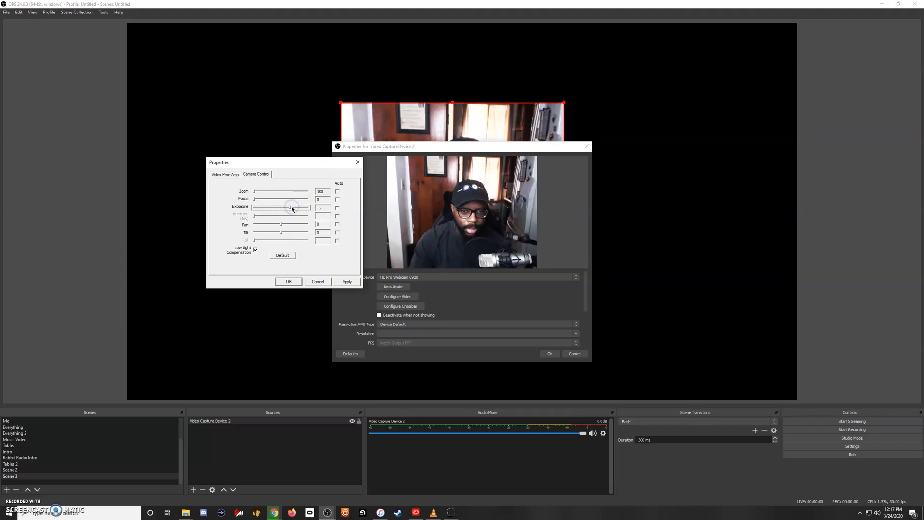
Step: Set the webcam's Brightness to 151 and its Contrast to 163 in the video configuration
left_click(231, 174)
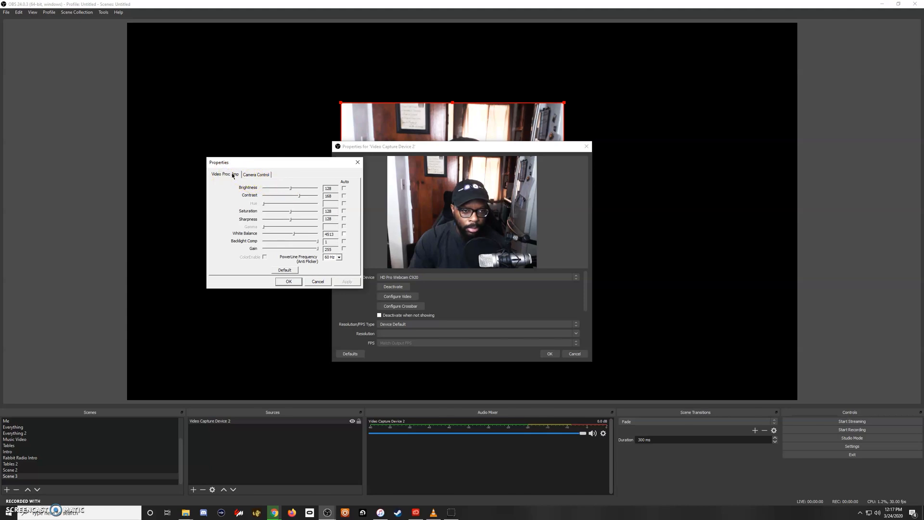
left_click_drag(290, 188, 297, 189)
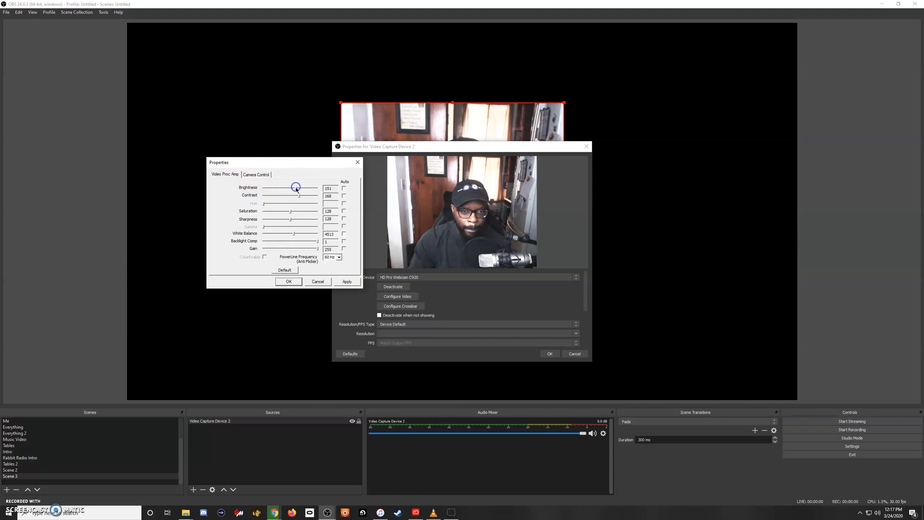
left_click_drag(300, 198, 299, 198)
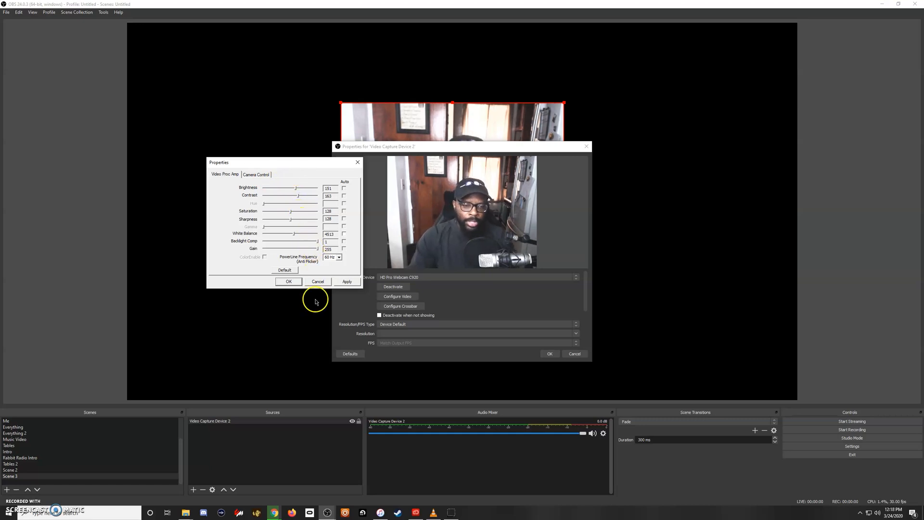
Step: Set the webcam's White Balance to 4610, apply the video configuration and accept the capture device's properties
mouse_move(294, 236)
left_mouse_down()
mouse_move(265, 232)
mouse_move(305, 233)
mouse_move(296, 234)
left_mouse_up()
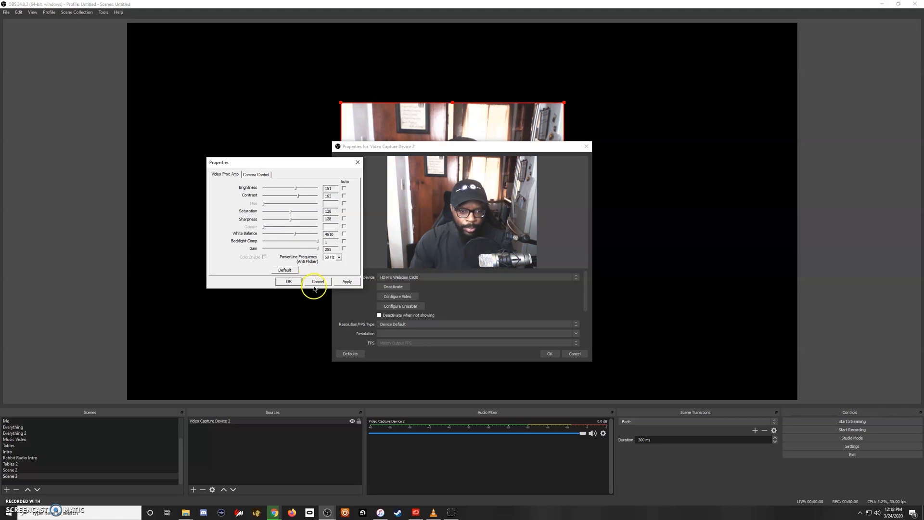
left_click(345, 282)
left_click(294, 282)
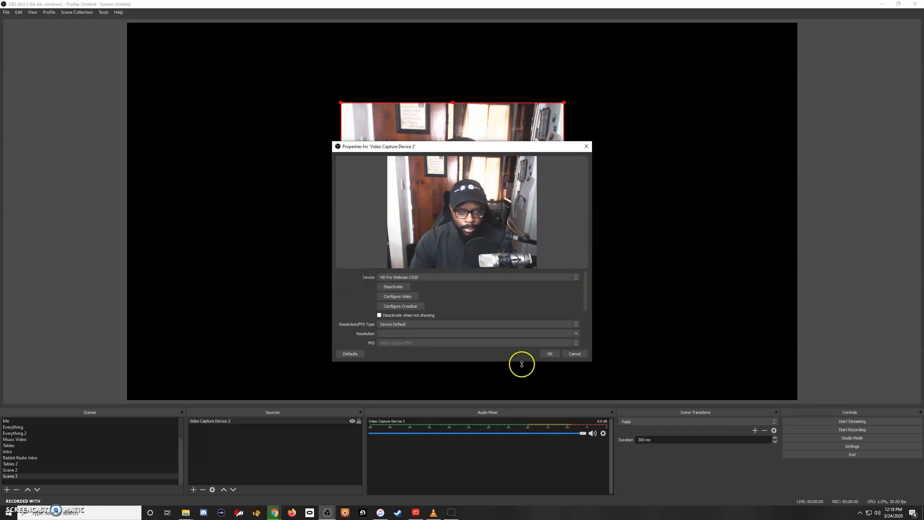
left_click(550, 354)
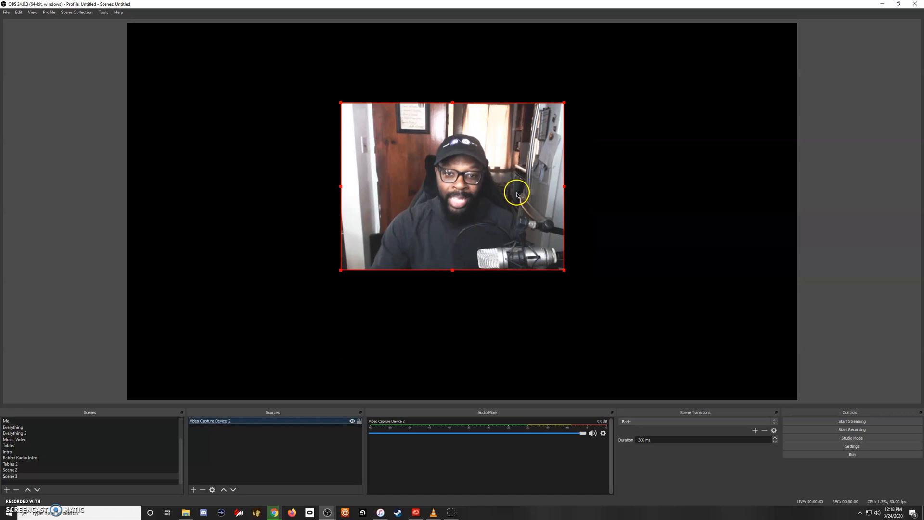